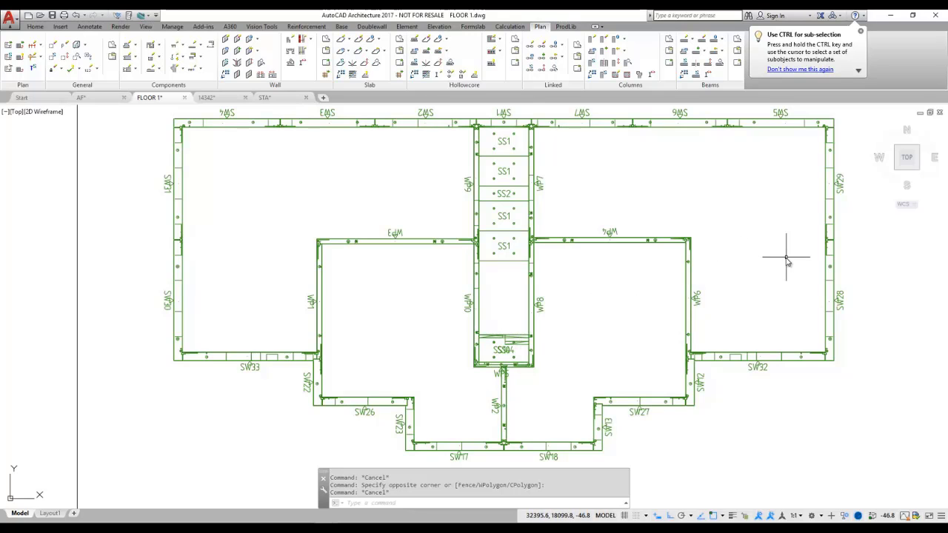
Bring the stair profile beside the floor plan into view, select it, and switch to SE isometric
middle_click_drag(786, 257, 229, 362)
middle_click_drag(675, 283, 636, 303)
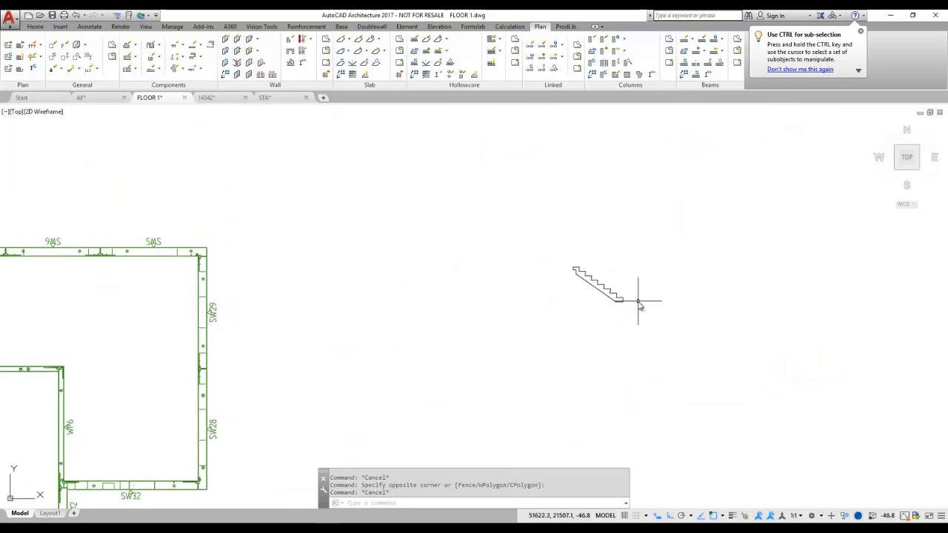
scroll(638, 303, "up", 5)
left_click(649, 195)
left_click(425, 352)
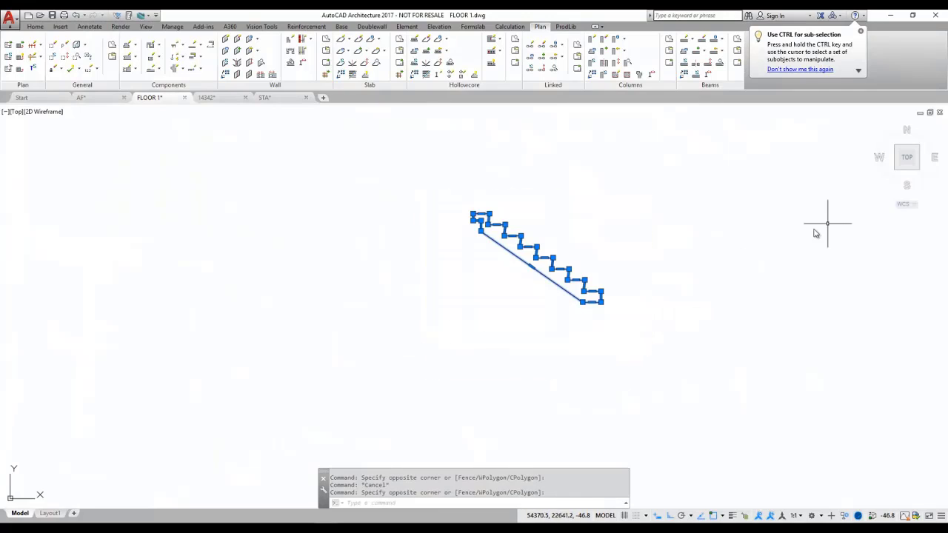
left_click(917, 170)
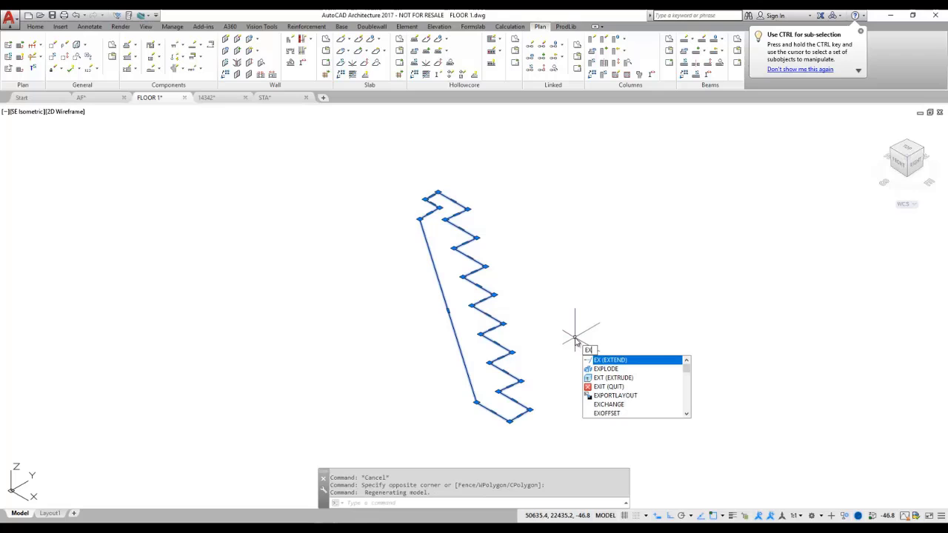
Extrude the stair profile to a 950-high solid with EXTRUDE and select the new solid
key("Down")
key("Down")
key("Return")
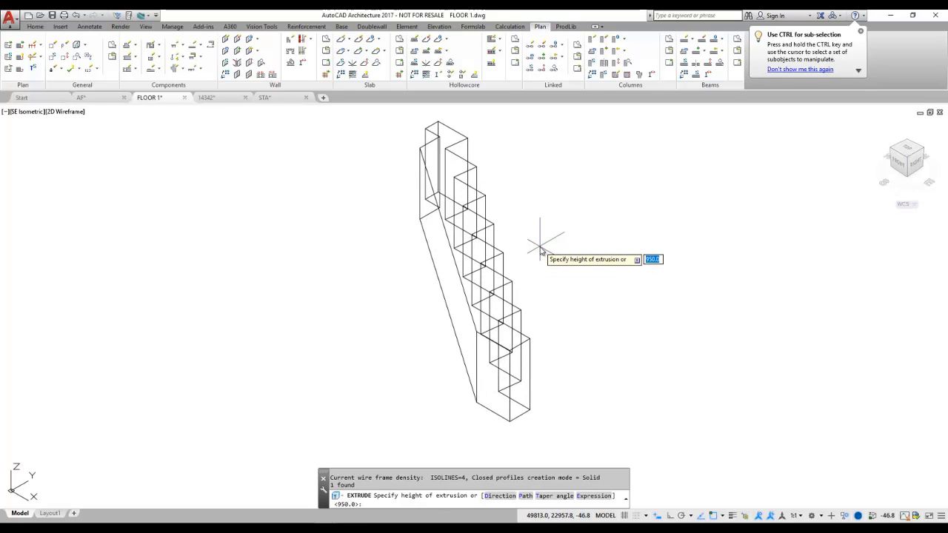
key("Return")
left_click(564, 245)
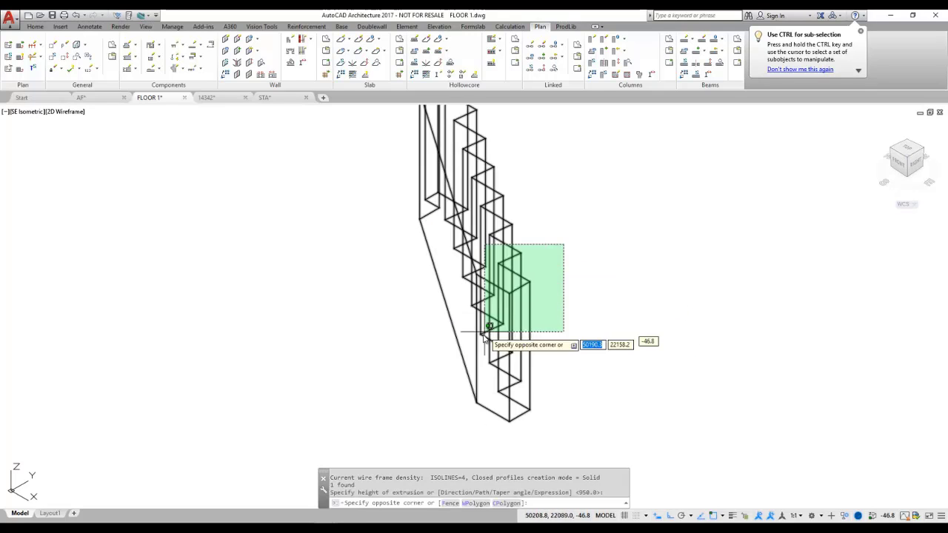
left_click(483, 338)
scroll(557, 299, "down", 2)
Rotate the stair solid 90° in 3D with 3DROTATE to stand it upright
type("3d")
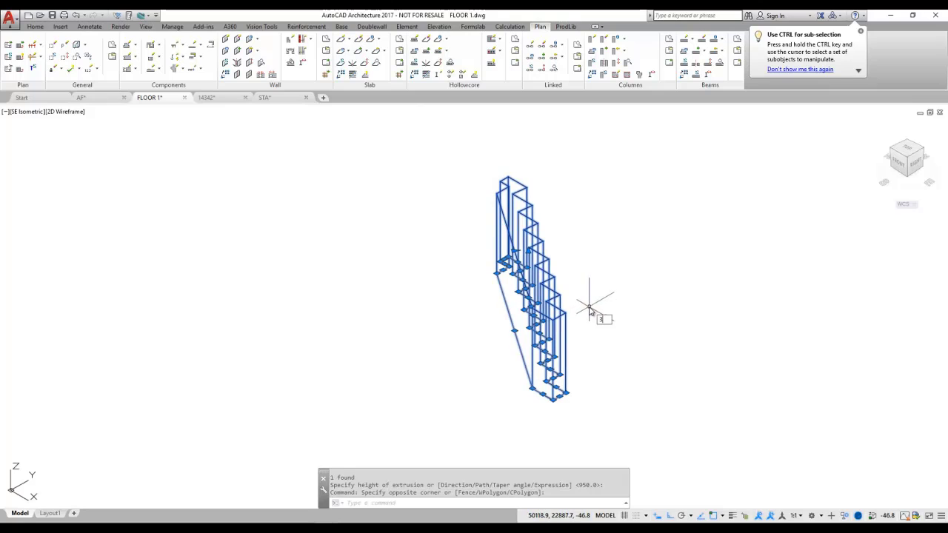
key("Return")
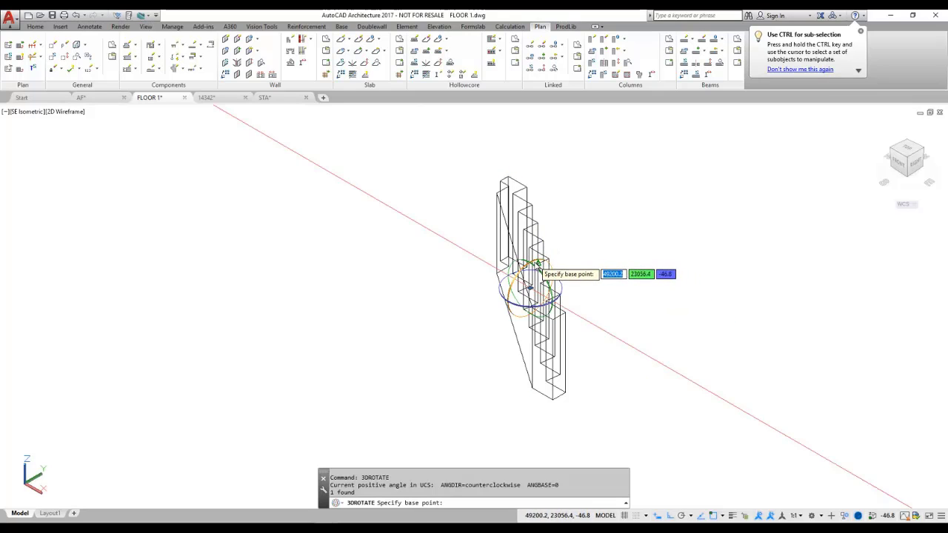
left_click(538, 273)
type("90")
key("Return")
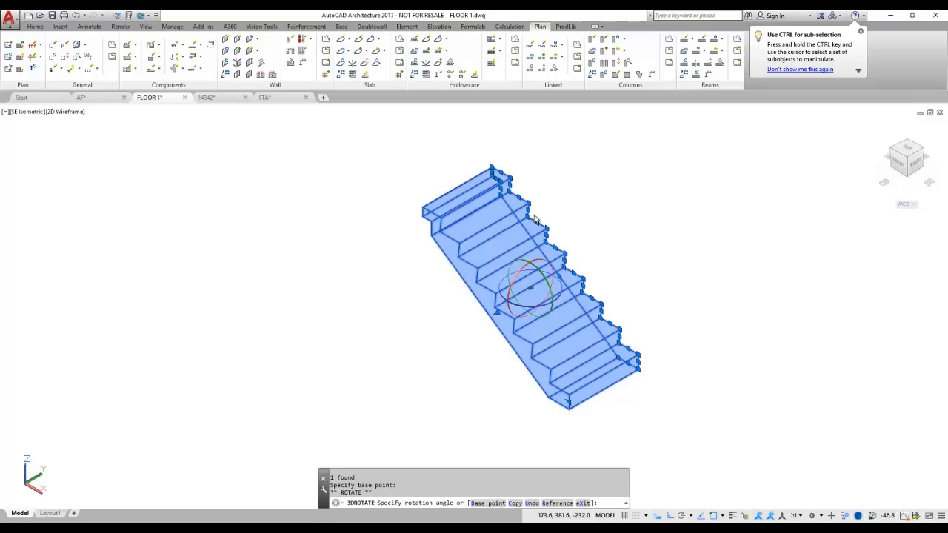
Select the whole stair and ROTATE it so it lies as a proper flight
left_click(651, 275)
left_click(561, 420)
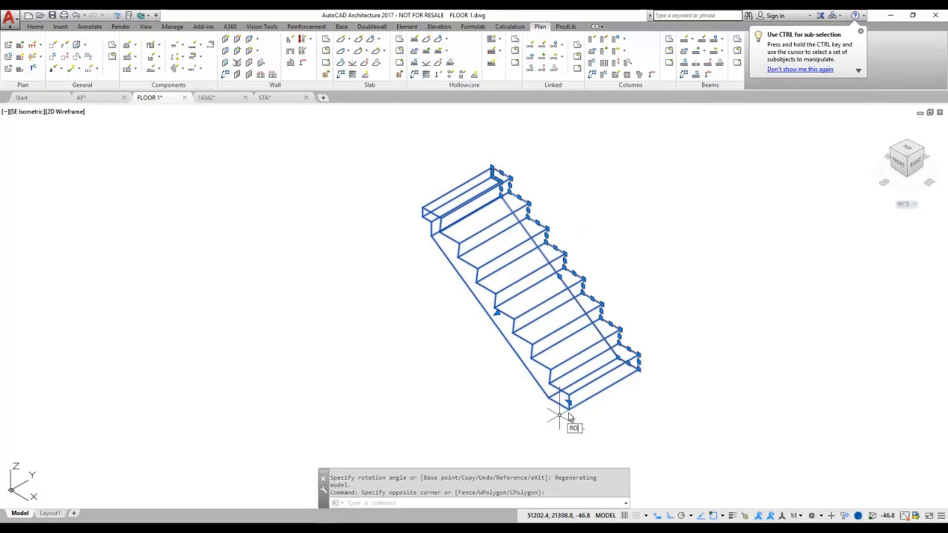
type("RO")
key("Return")
left_click(569, 403)
left_click(644, 346)
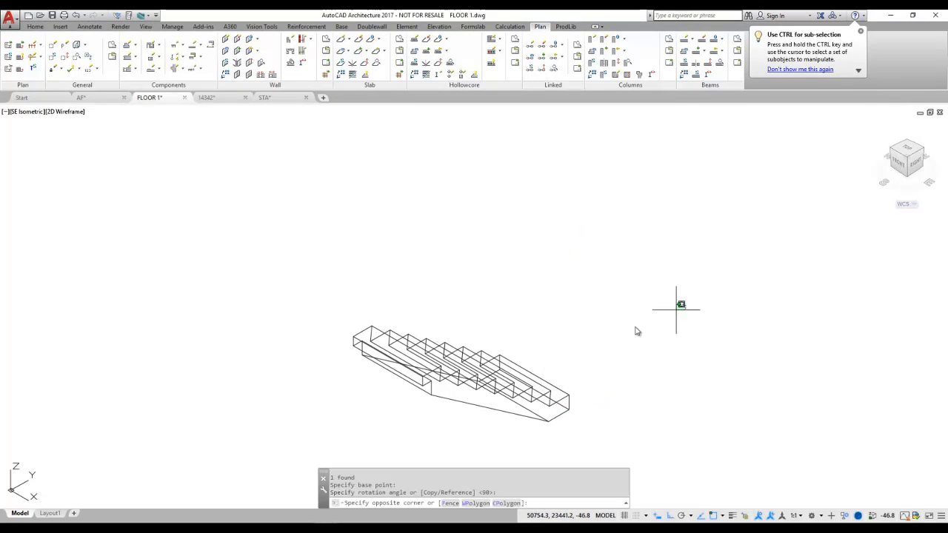
Switch to Top view and clear the selection
left_click(866, 151)
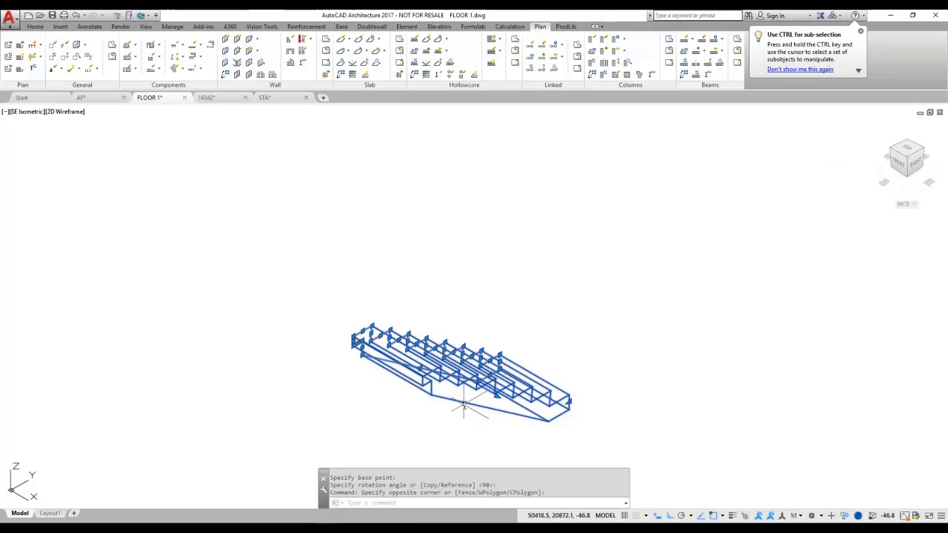
left_click(910, 153)
key("Escape")
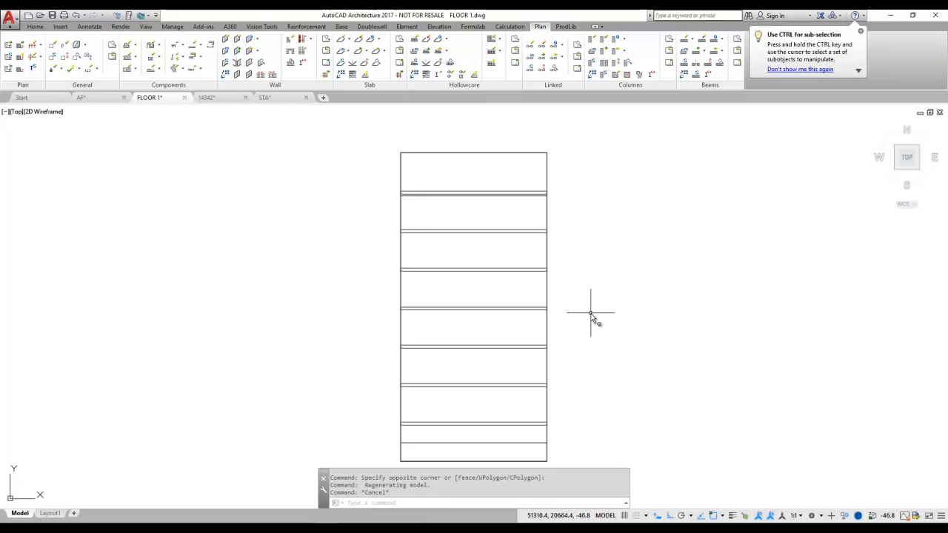
Create linked element definition M (Concrete) using the M Stair drawing type and template M
left_click(528, 59)
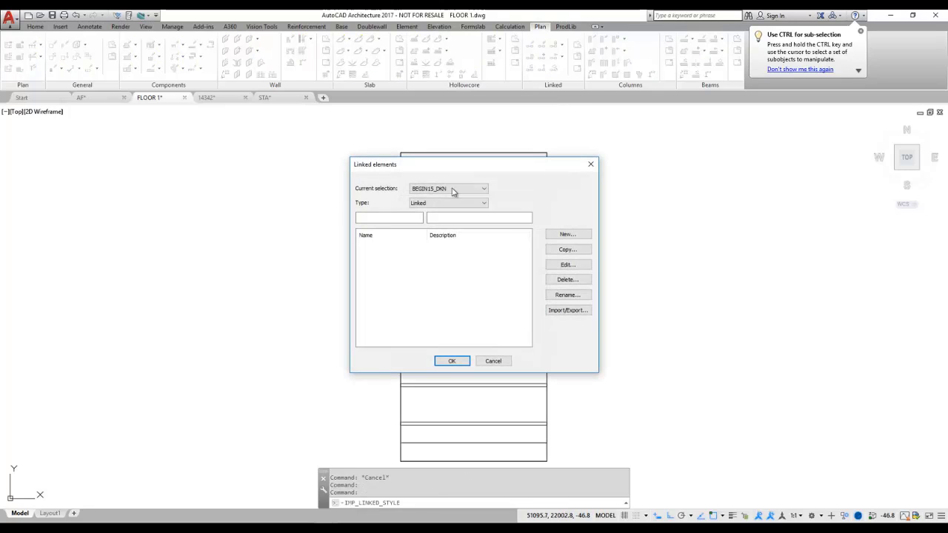
left_click(564, 234)
type("M")
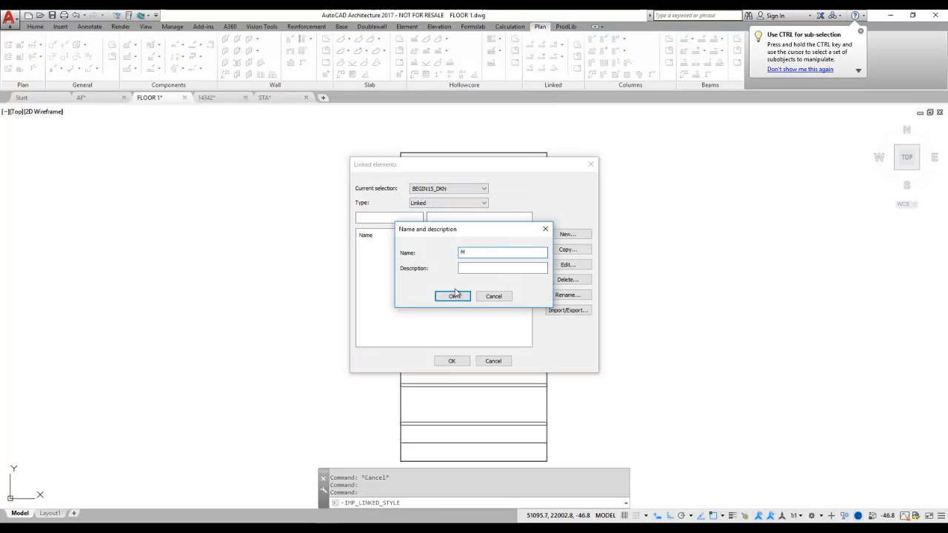
left_click(454, 296)
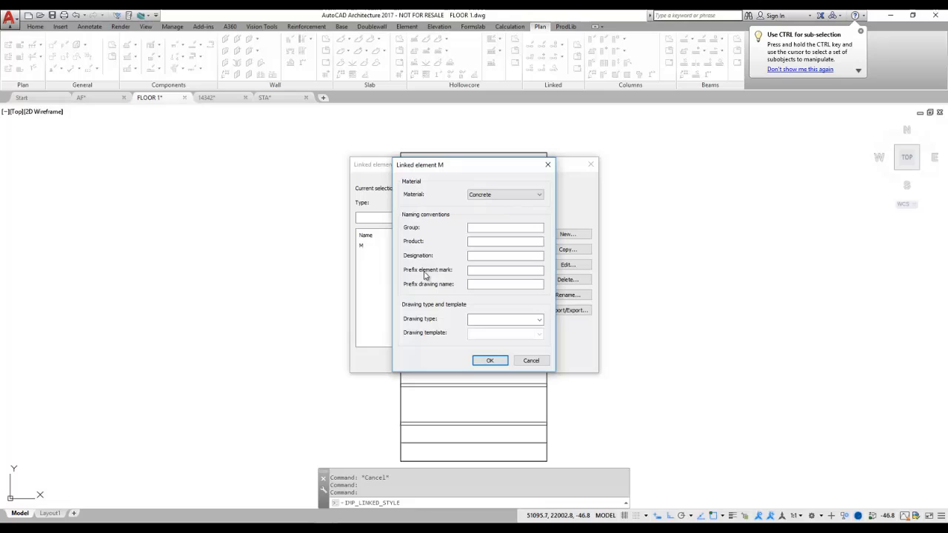
left_click(539, 319)
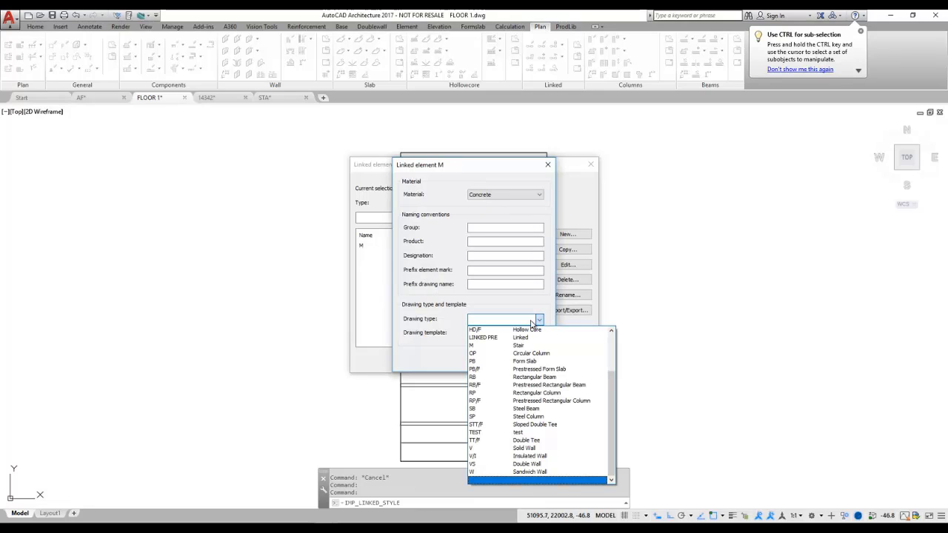
left_click(531, 343)
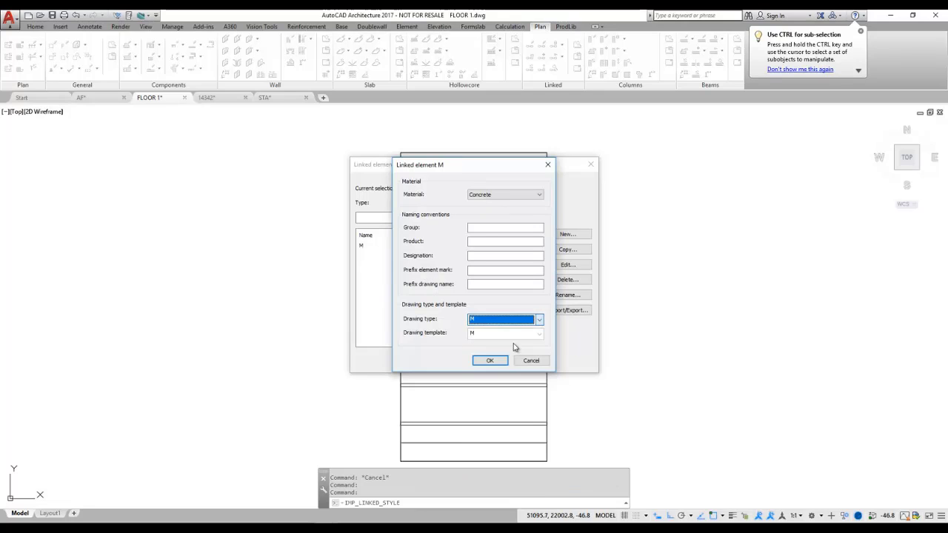
left_click(477, 361)
left_click(454, 362)
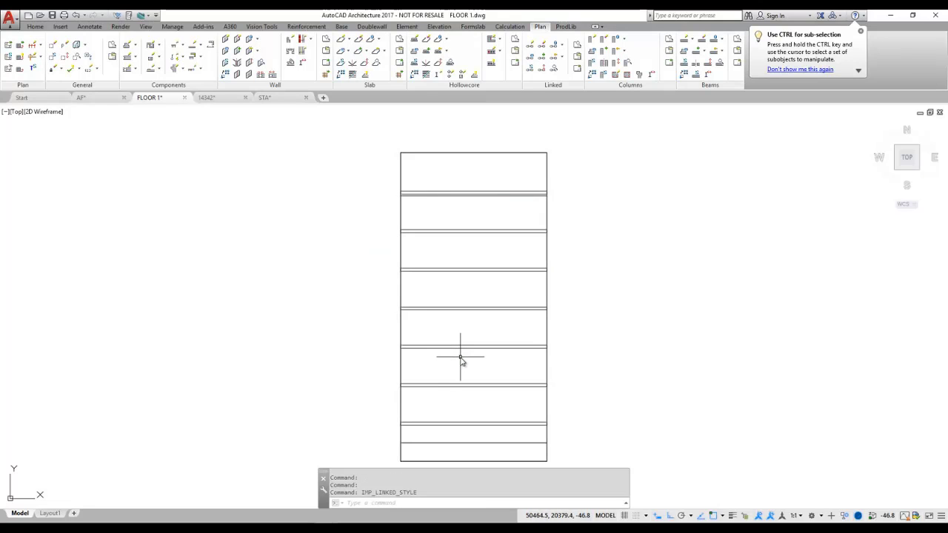
Set up linked element M1 (definition M, top in form Top) on building 1, floor 1, phase 1
left_click(530, 44)
left_click(539, 225)
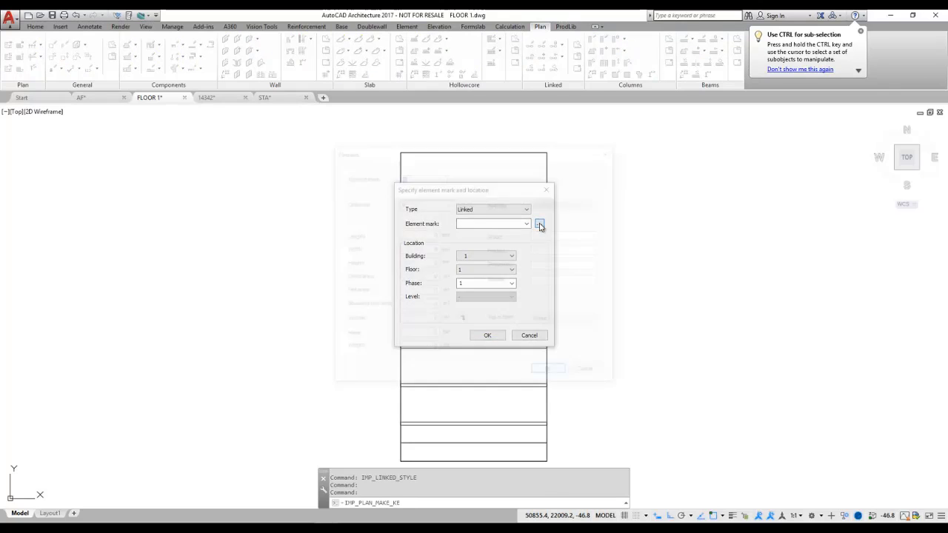
left_click(449, 203)
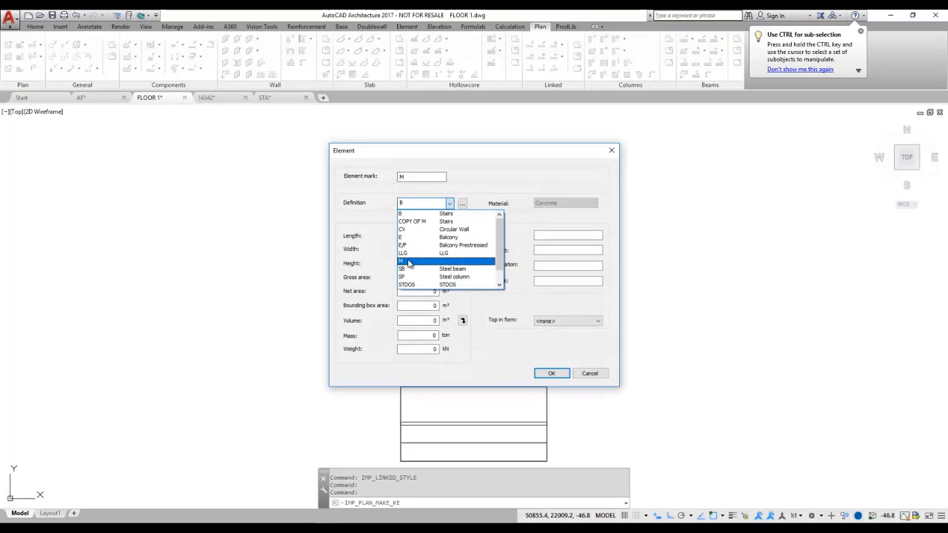
left_click(411, 260)
left_click(420, 177)
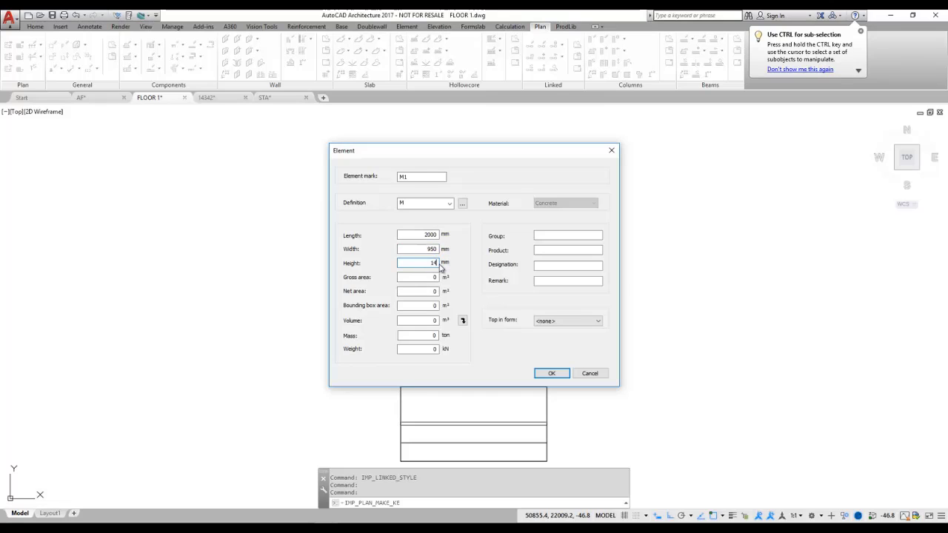
left_click(567, 321)
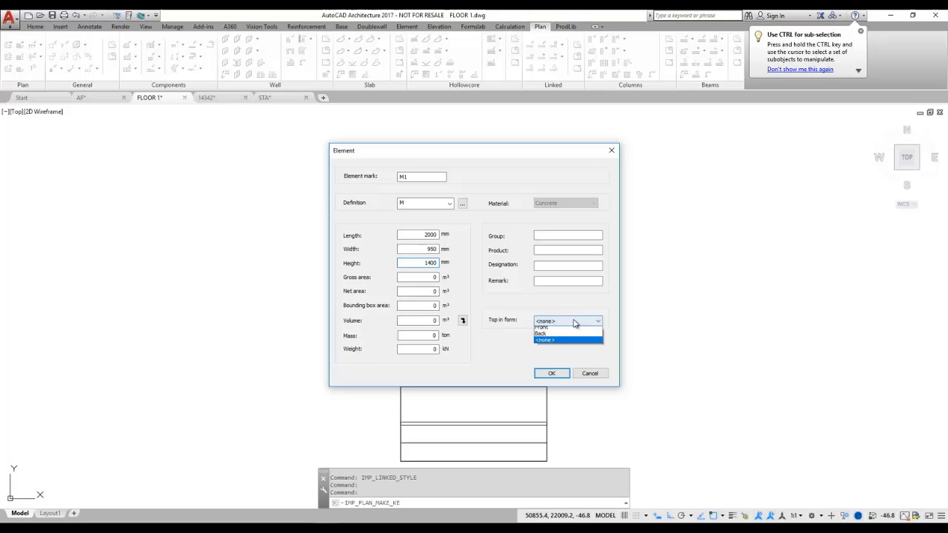
left_click(562, 331)
left_click(551, 374)
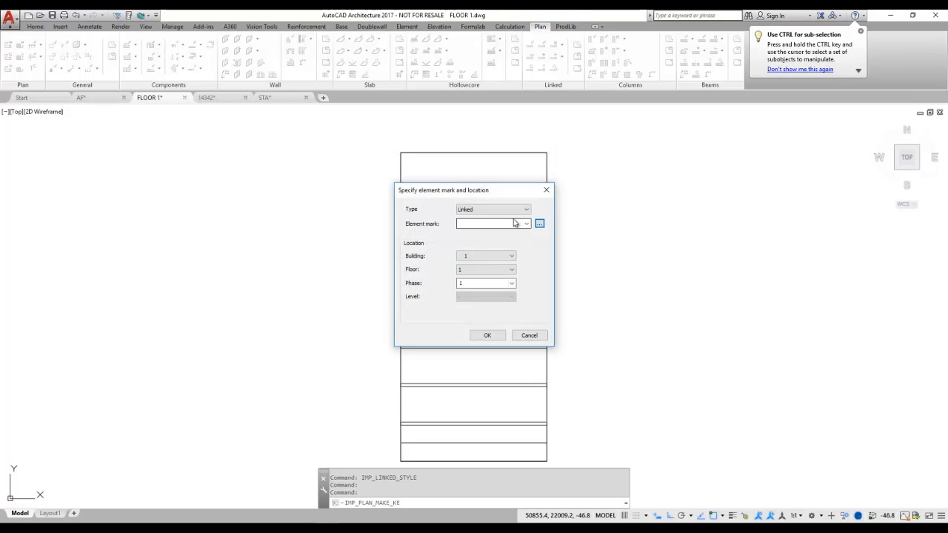
left_click(525, 223)
left_click(485, 233)
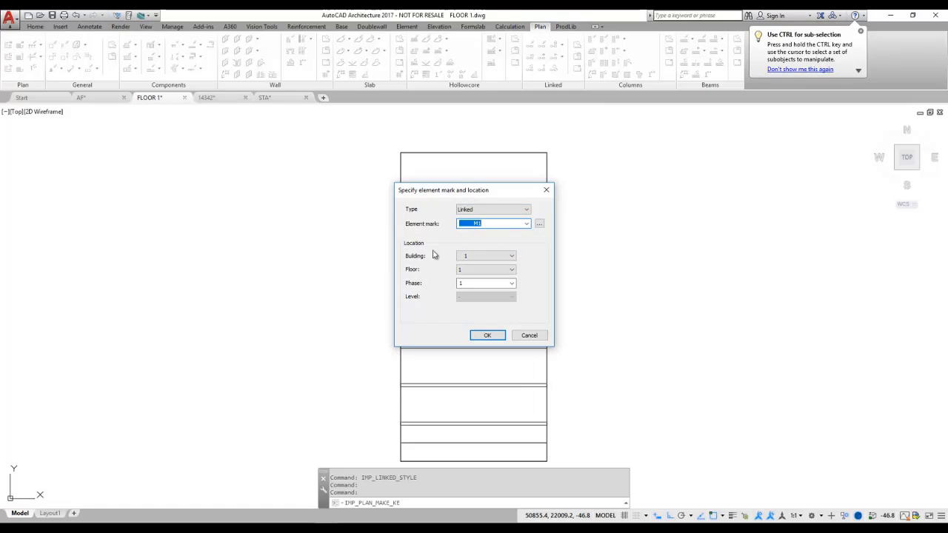
Convert the stair solid to M1 (insertion at top edge, rotation 0, mark mid-flight) and reselect it
left_click(486, 335)
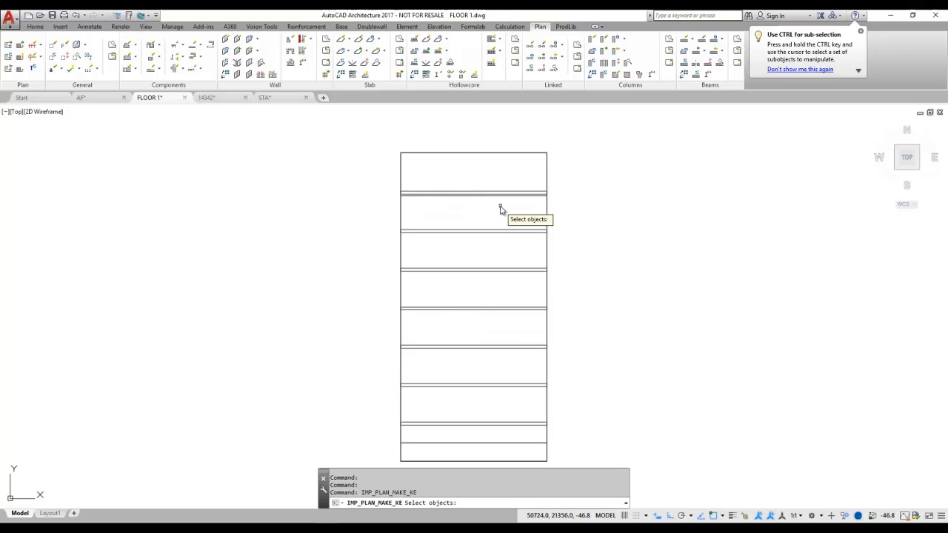
left_click(500, 207)
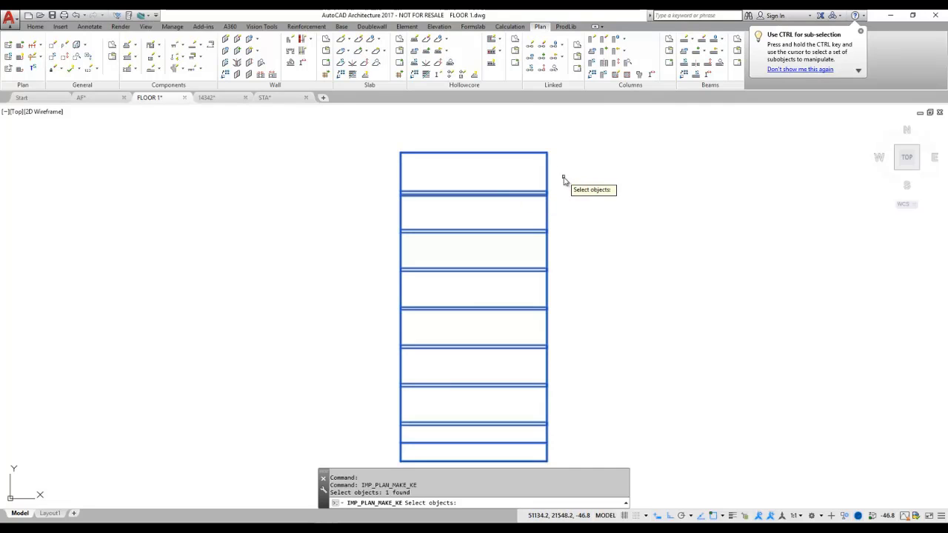
key("Return")
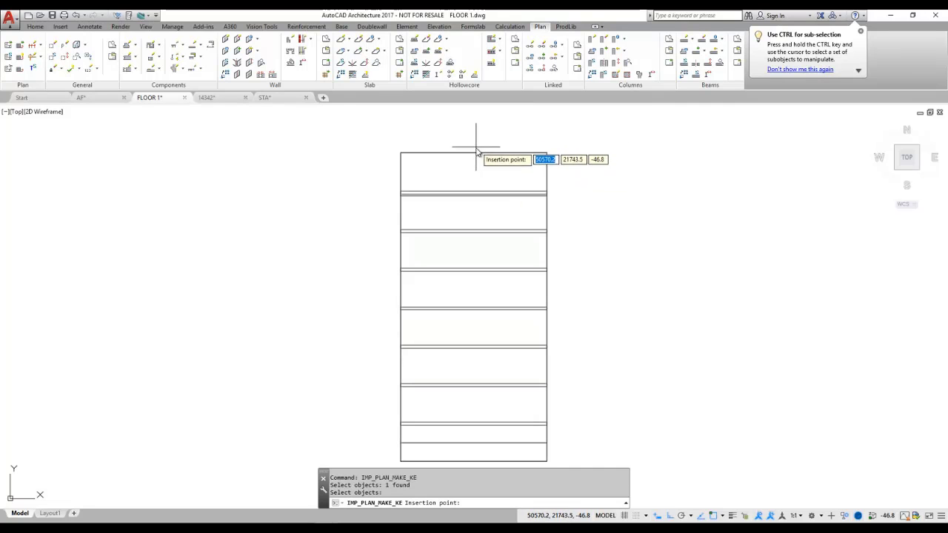
left_click(475, 155)
left_click(573, 153)
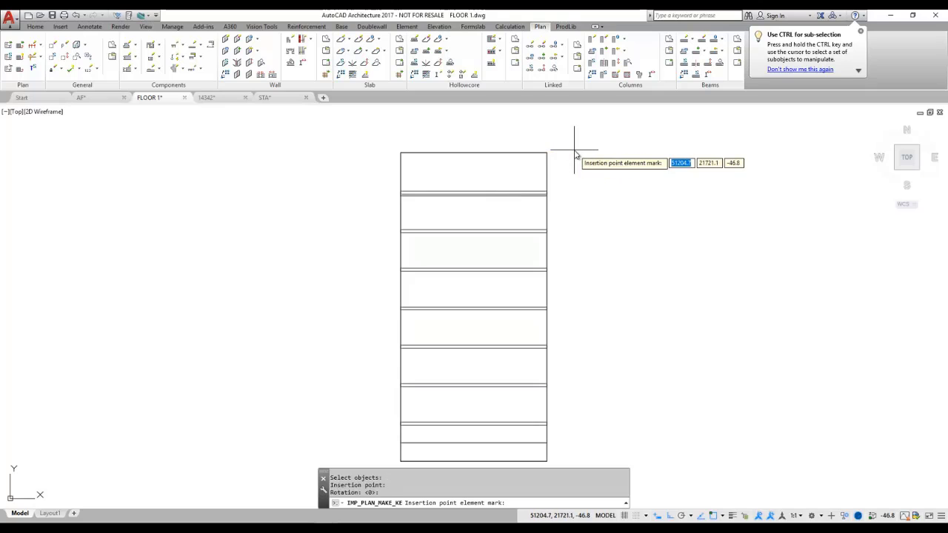
left_click(474, 272)
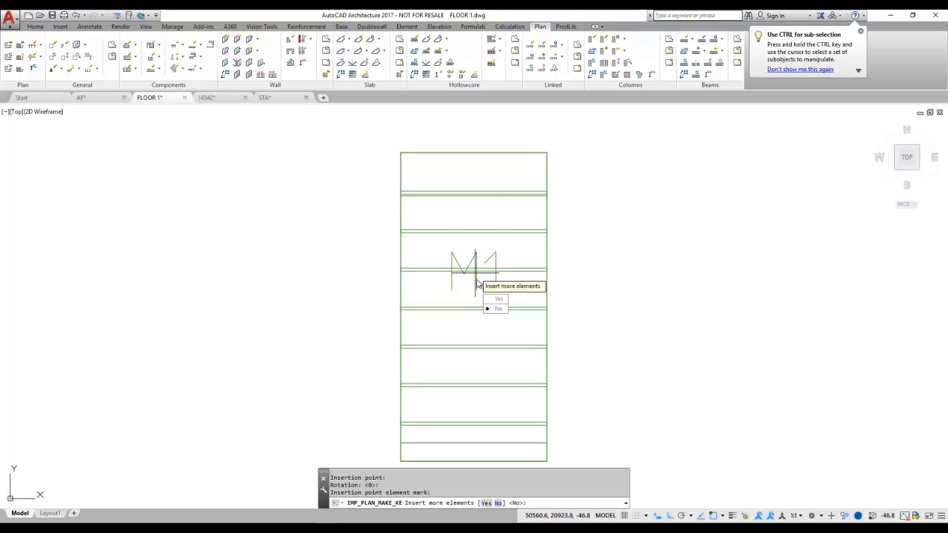
left_click(501, 311)
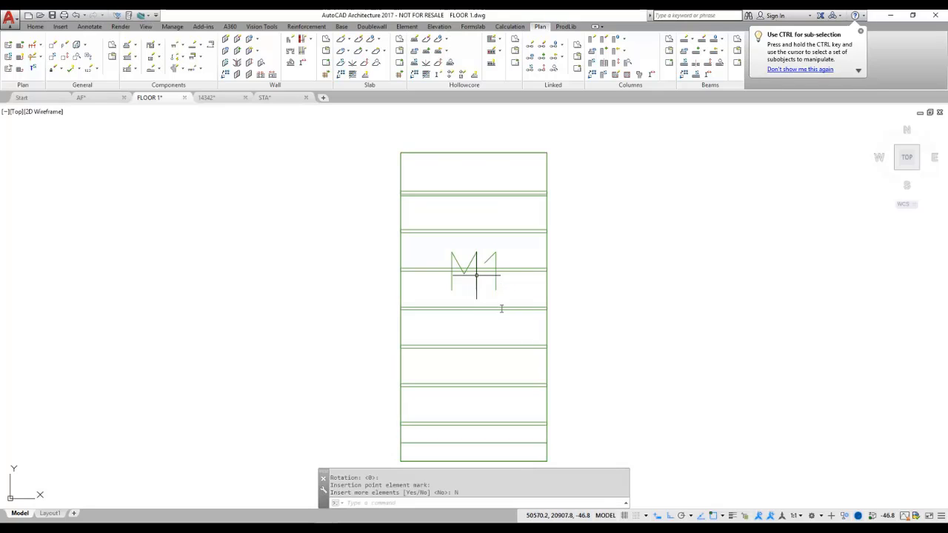
left_click(598, 269)
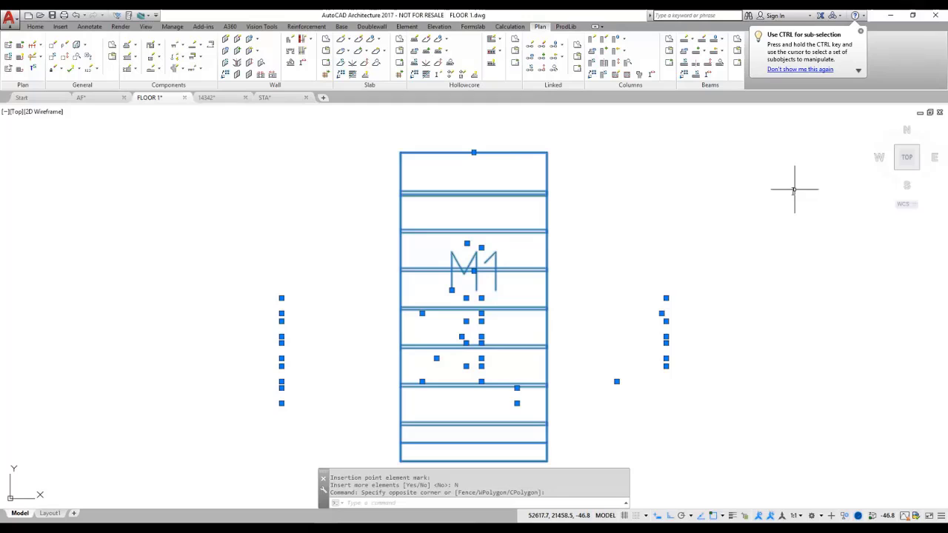
Move the stair and its M1 mark into place in the building and update its database location
left_click(917, 169)
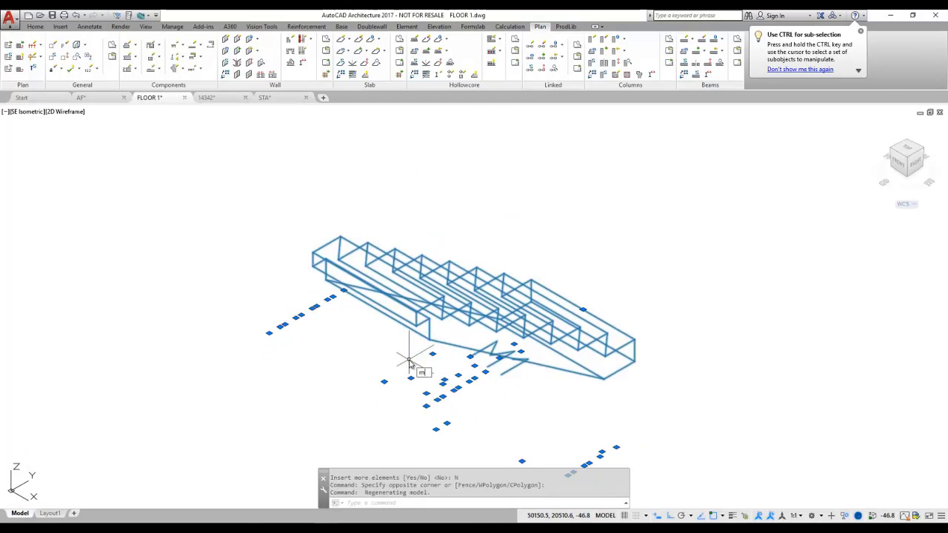
key("Return")
left_click(422, 318)
scroll(279, 254, "down", 5)
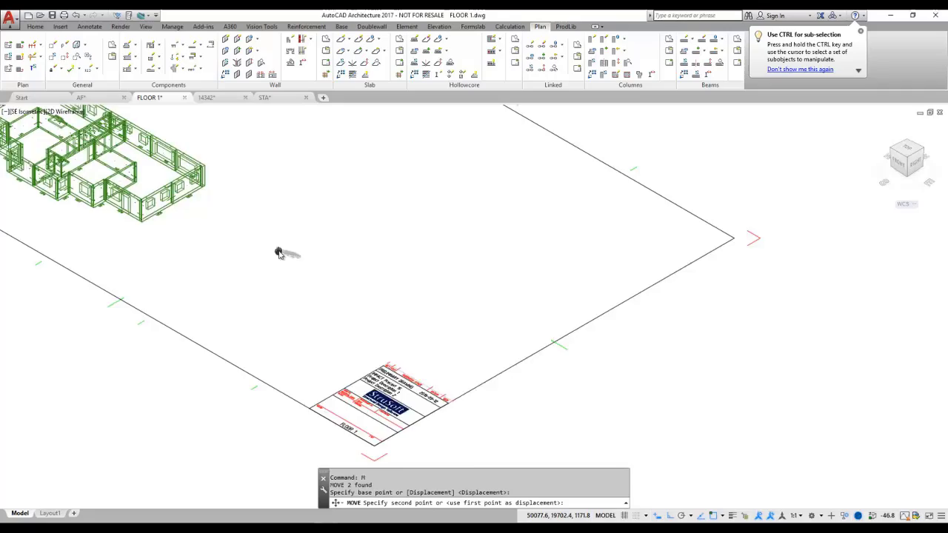
middle_click_drag(279, 253, 431, 315)
scroll(319, 282, "up", 6)
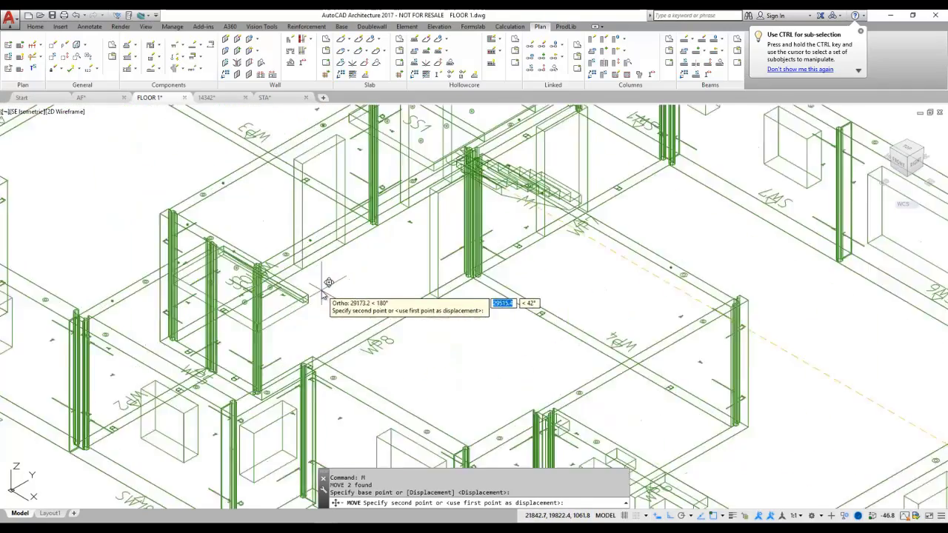
scroll(329, 282, "up", 8)
left_click(286, 317)
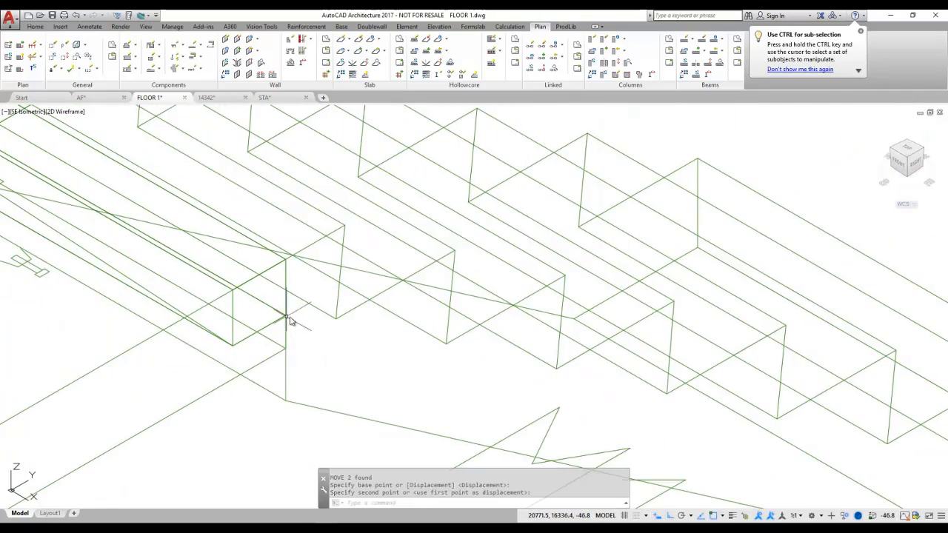
scroll(289, 319, "down", 6)
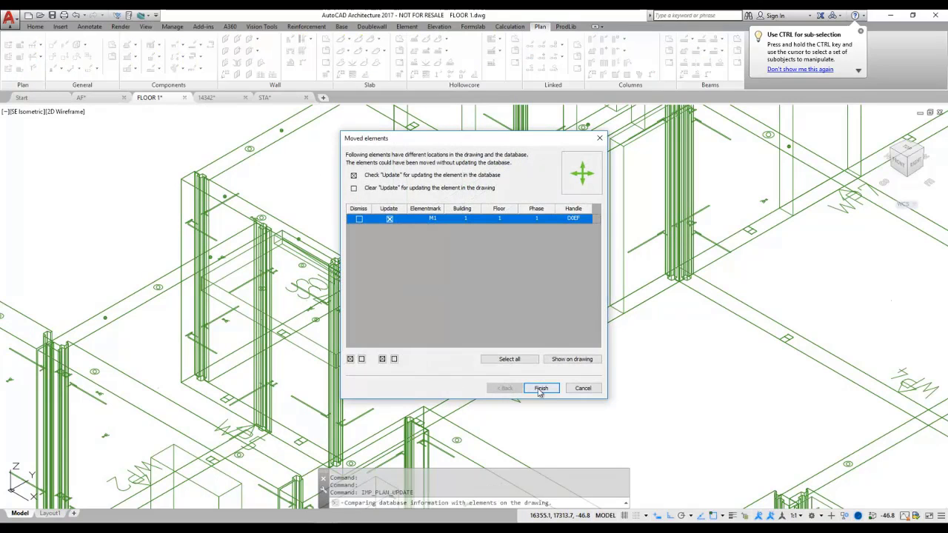
left_click(539, 386)
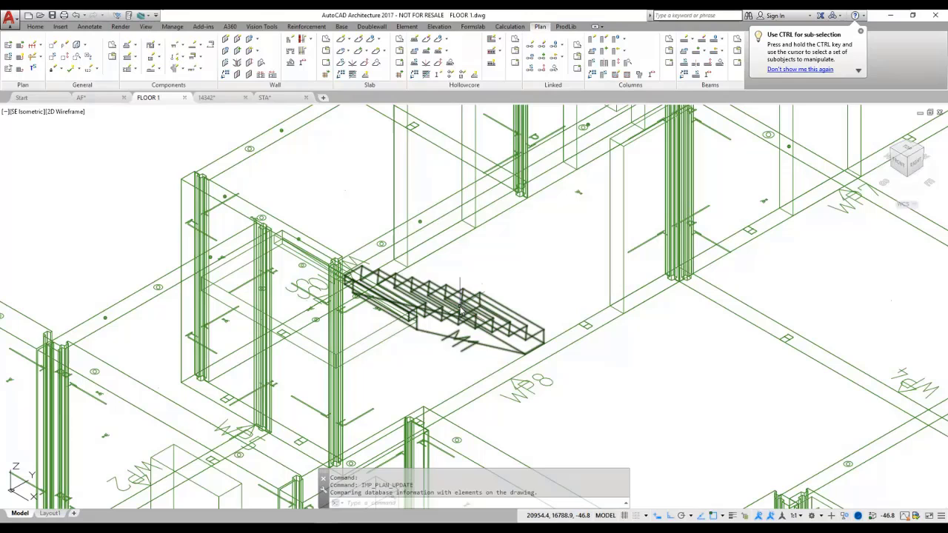
Generate the shop drawing for stair element M1 and open M1.dwg
left_click(417, 175)
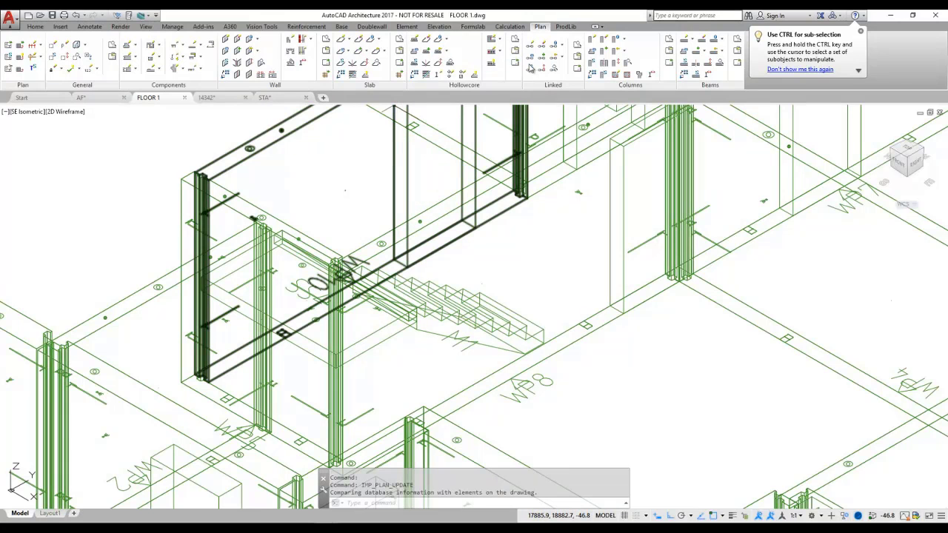
left_click(577, 68)
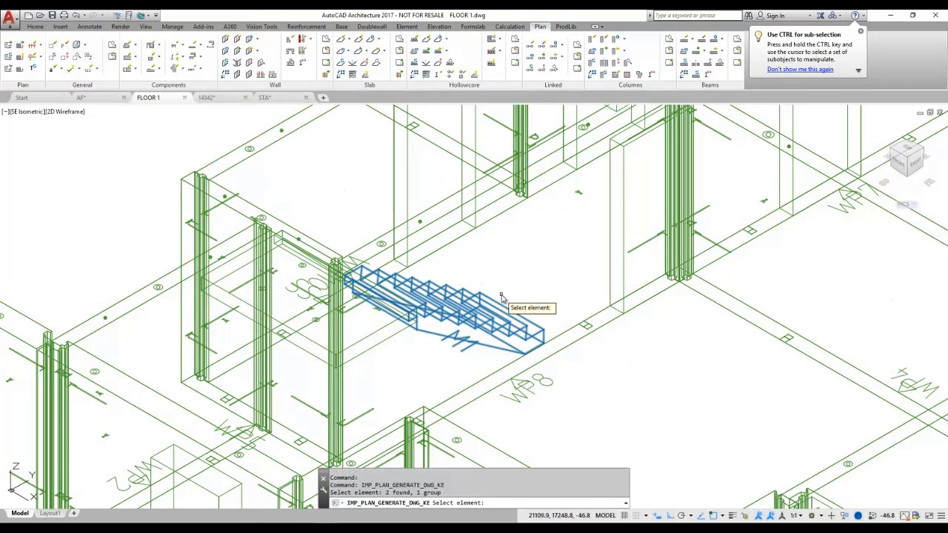
key("Return")
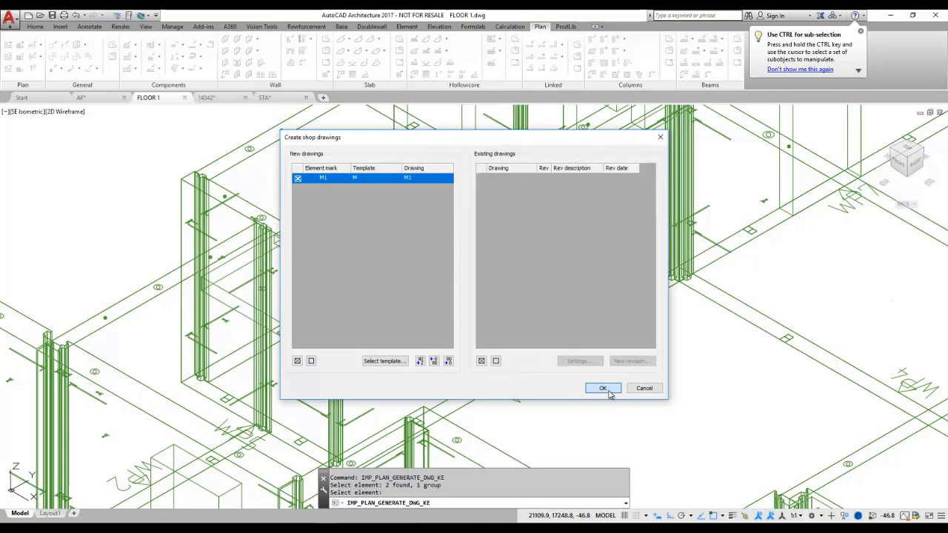
left_click(604, 388)
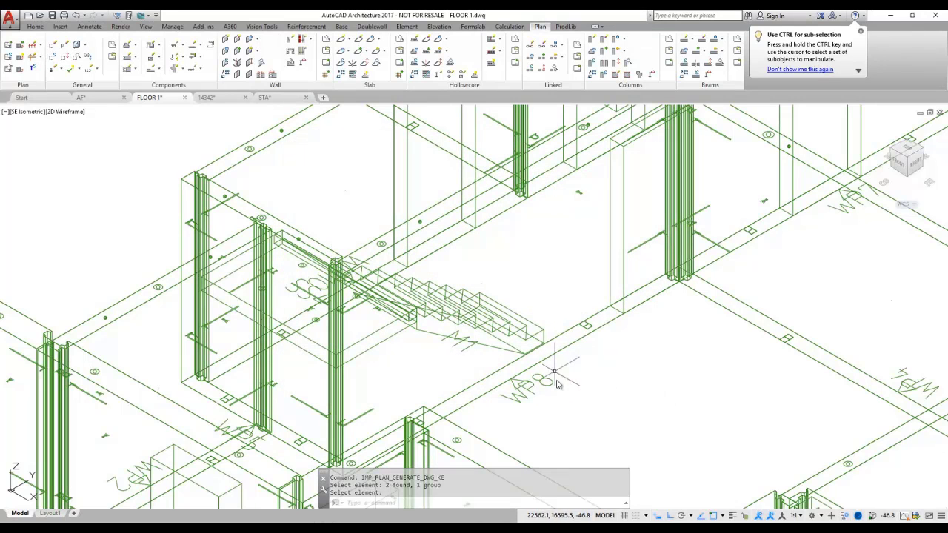
left_click(576, 58)
left_click(483, 314)
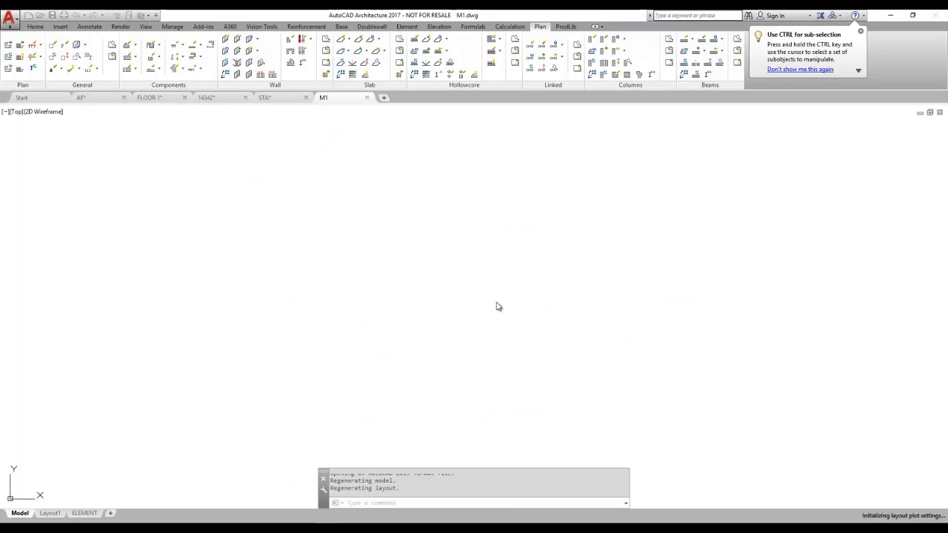
Center and zoom the M1 sheet, then switch to drawing 14342
middle_click_drag(226, 422, 434, 351)
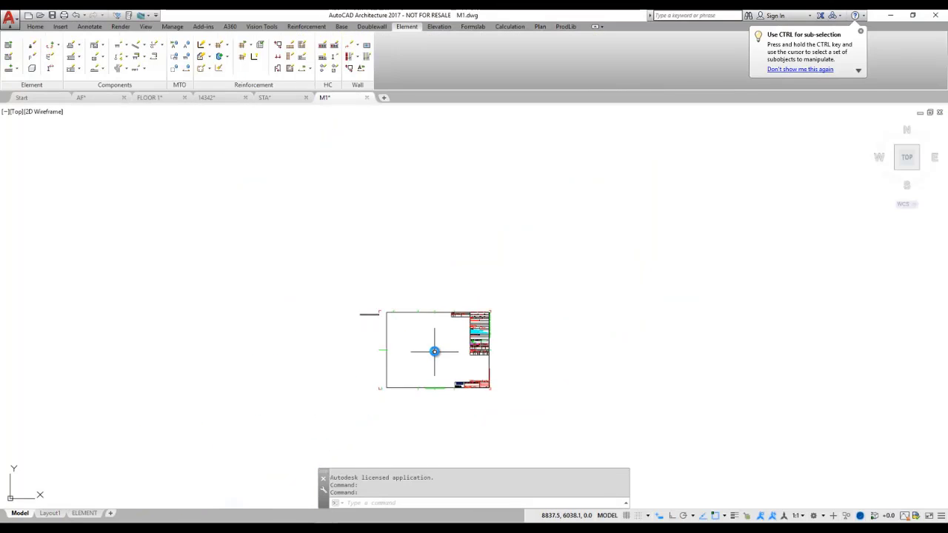
scroll(434, 351, "up", 3)
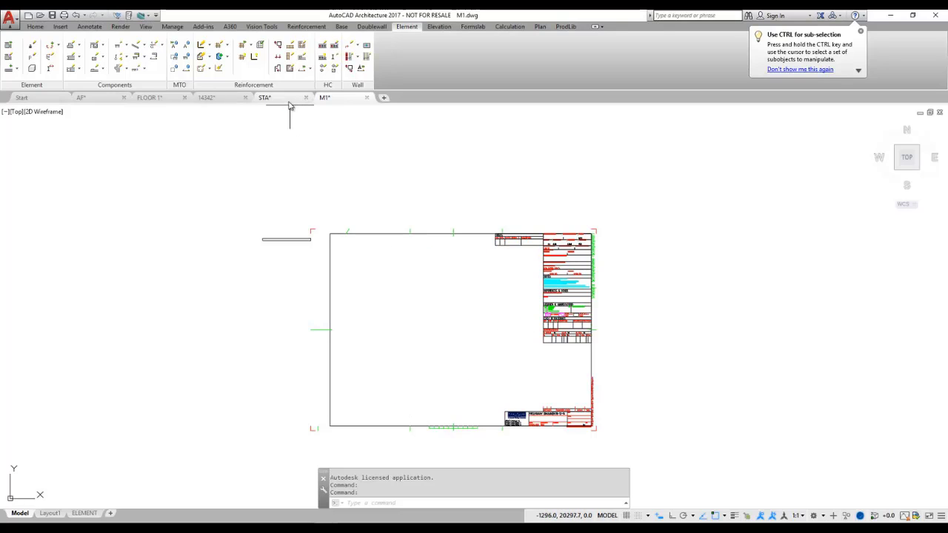
left_click(209, 98)
Pan and zoom over the 14342 sheet to inspect its materials table, including KAK-6000-5.0-120 HALFEN
mouse_move(464, 287)
middle_mouse_down()
mouse_move(466, 296)
mouse_move(473, 279)
middle_mouse_up()
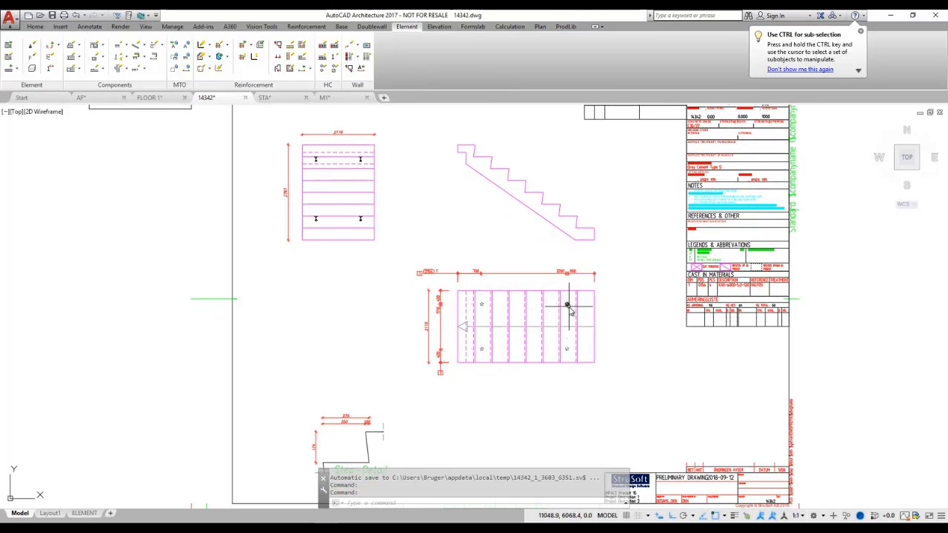
scroll(733, 278, "up", 2)
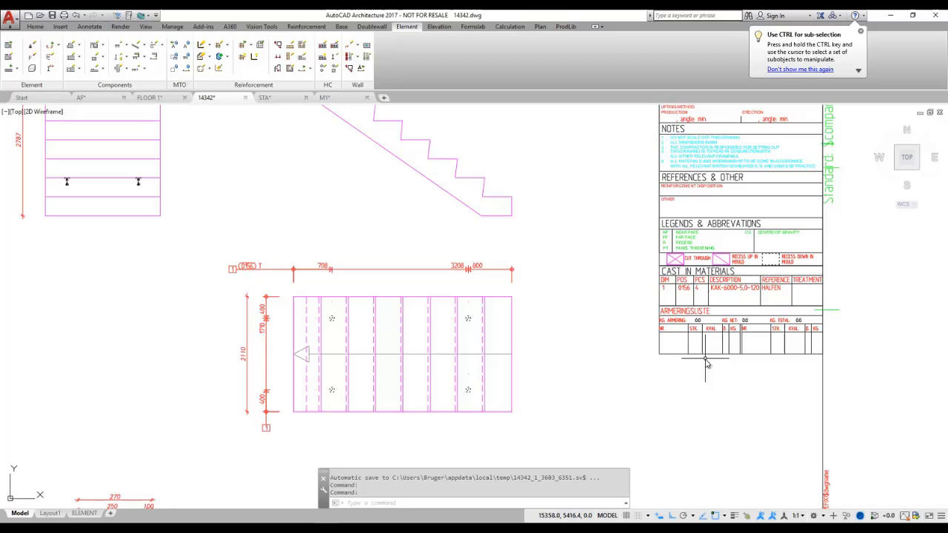
scroll(604, 370, "down", 2)
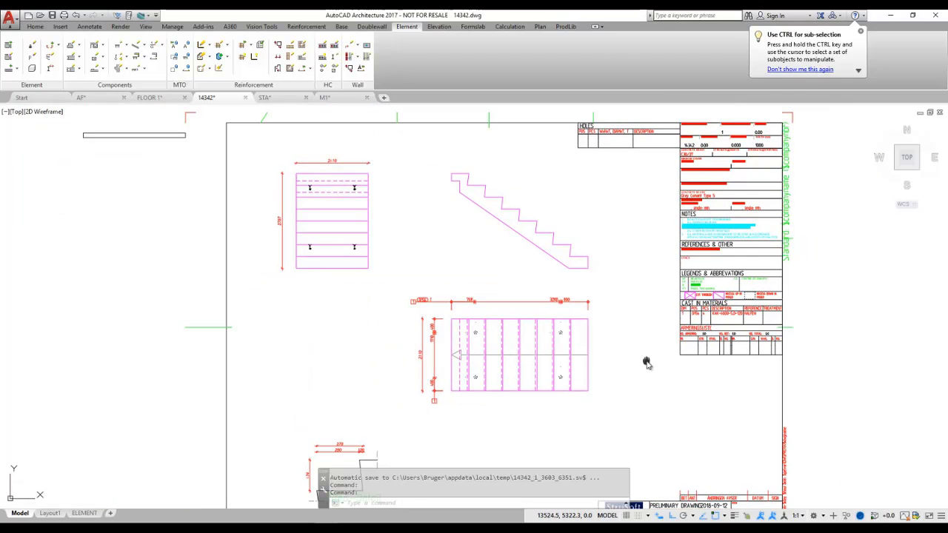